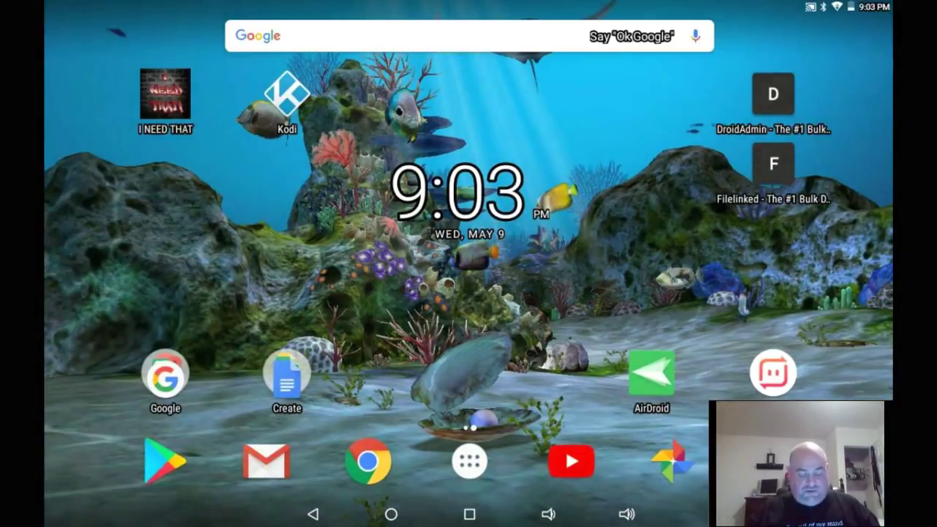
# Step: Switch from Recents to the Filelinked homepage card and clear the title selection
pyautogui.click(470, 514)
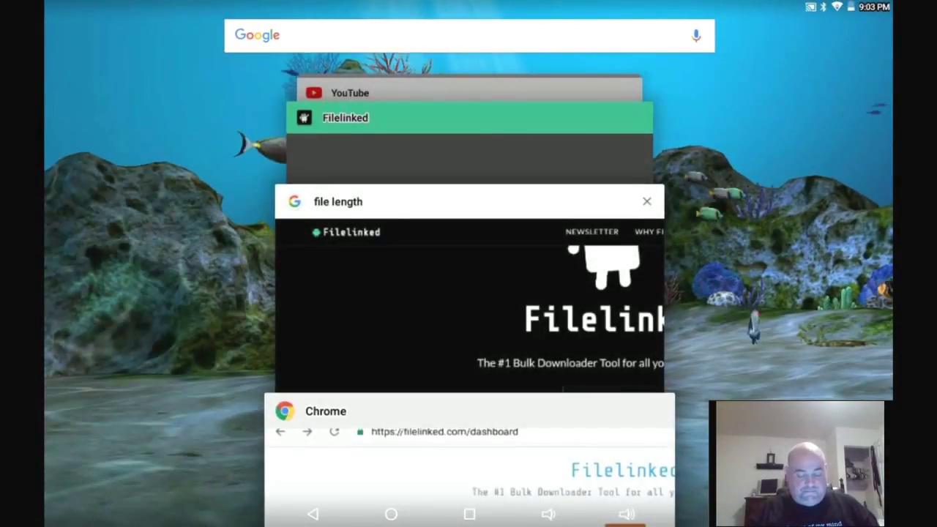
pyautogui.click(469, 308)
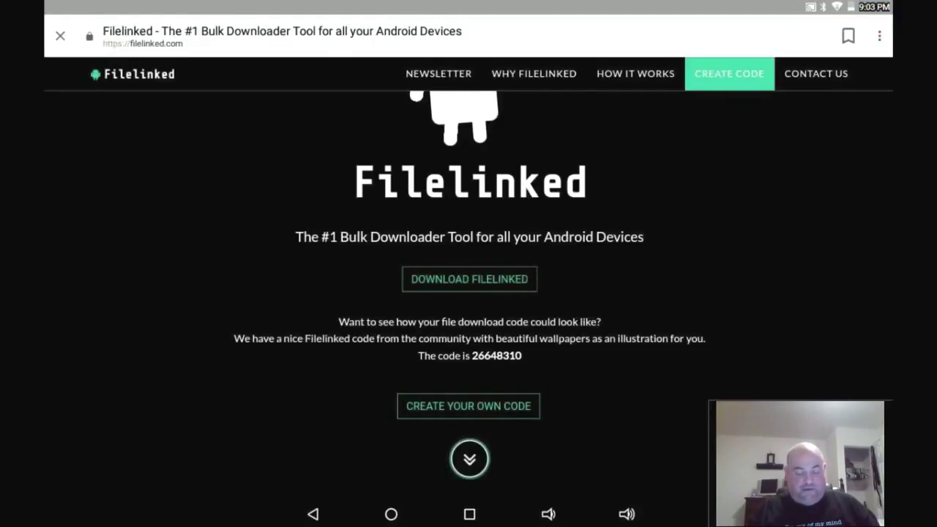
pyautogui.click(469, 183)
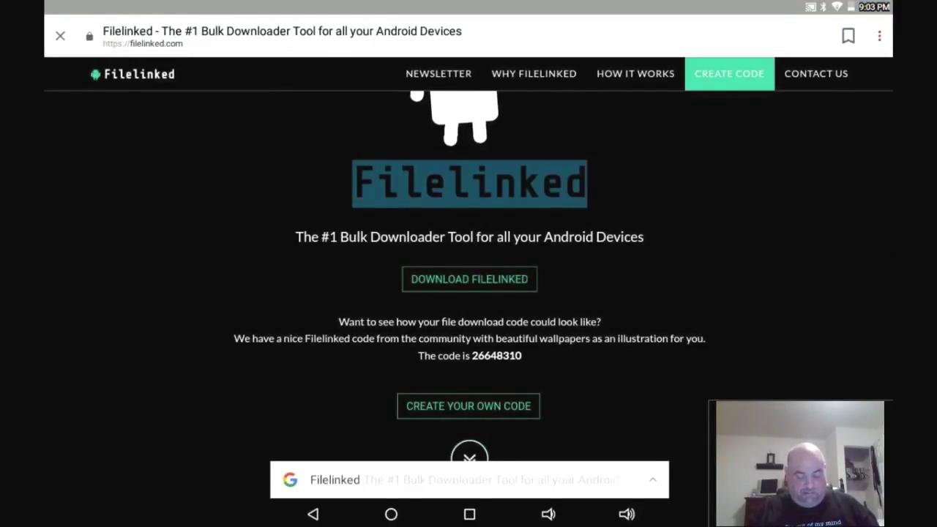
pyautogui.scroll(3, 469, 256)
pyautogui.press('Escape')
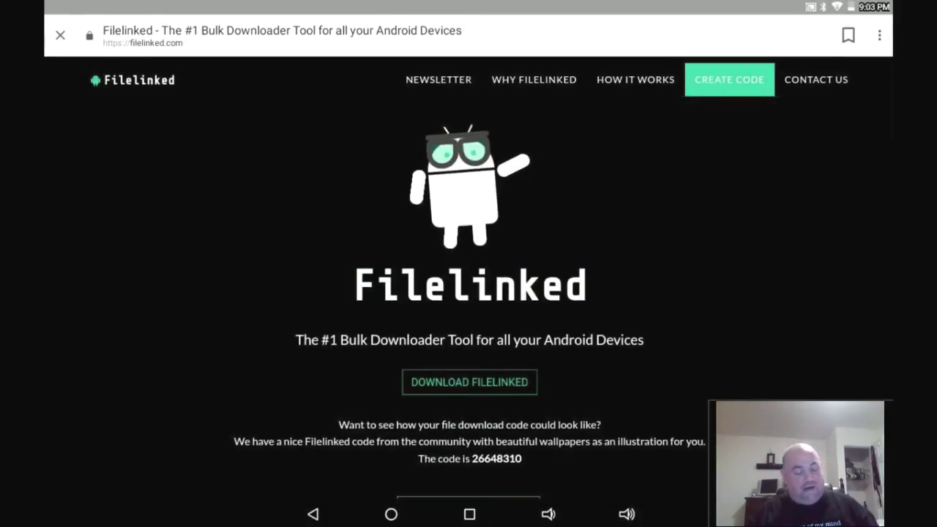
# Step: Browse the homepage showing sample code 26648310, then go back to Recents
pyautogui.scroll(-2, 469, 264)
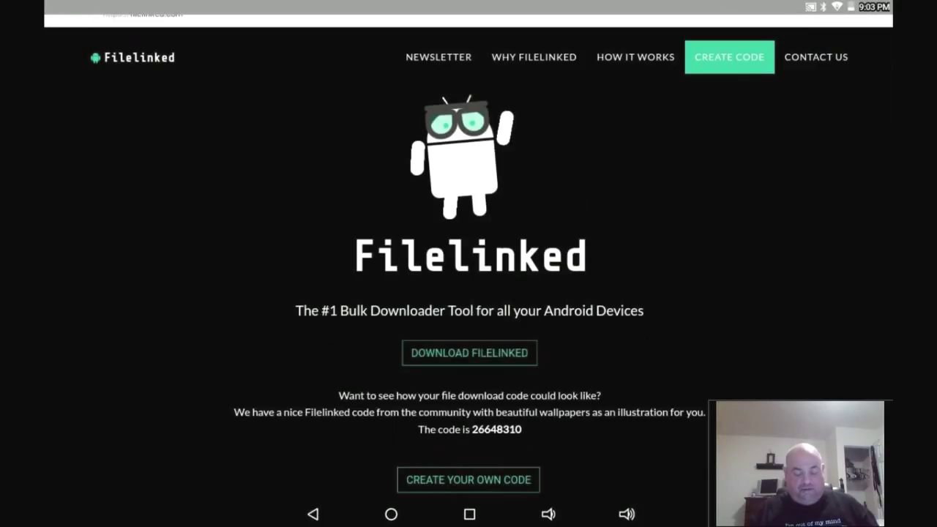
pyautogui.scroll(-1, 469, 264)
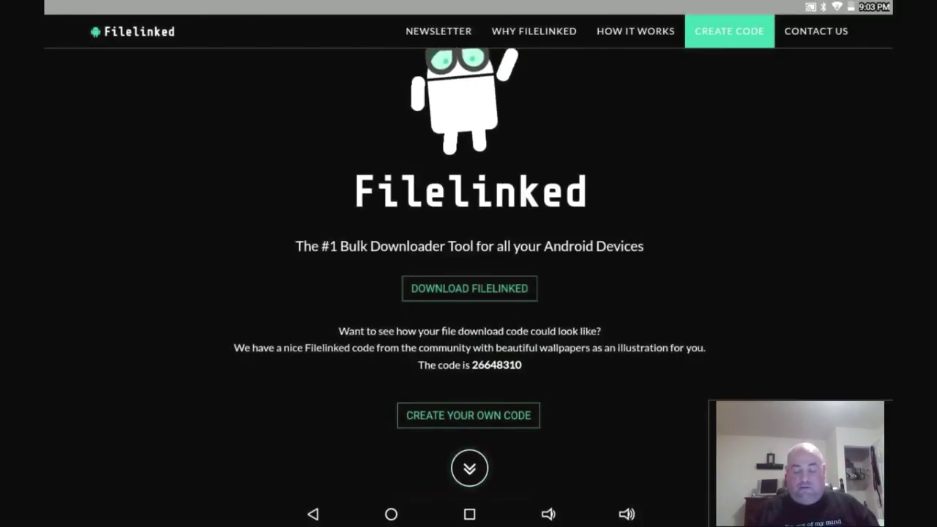
pyautogui.scroll(2, 469, 293)
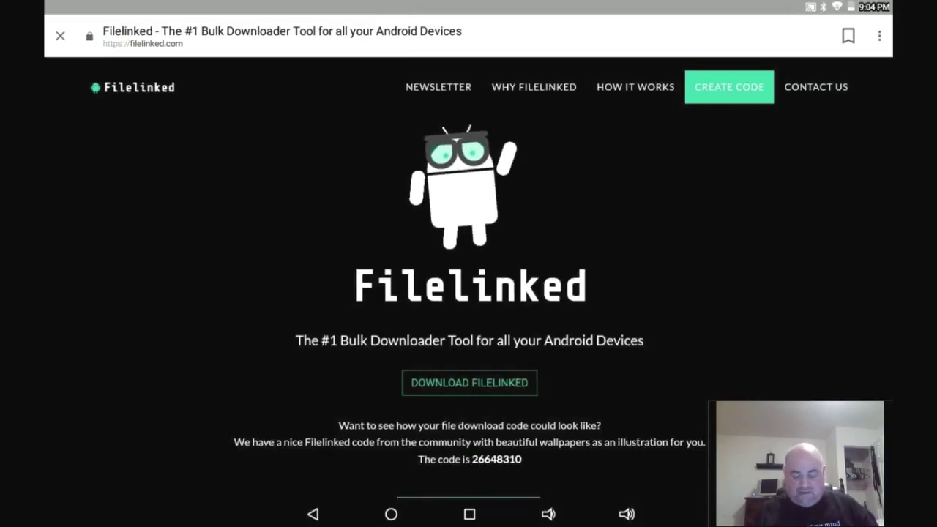
pyautogui.scroll(-2, 469, 292)
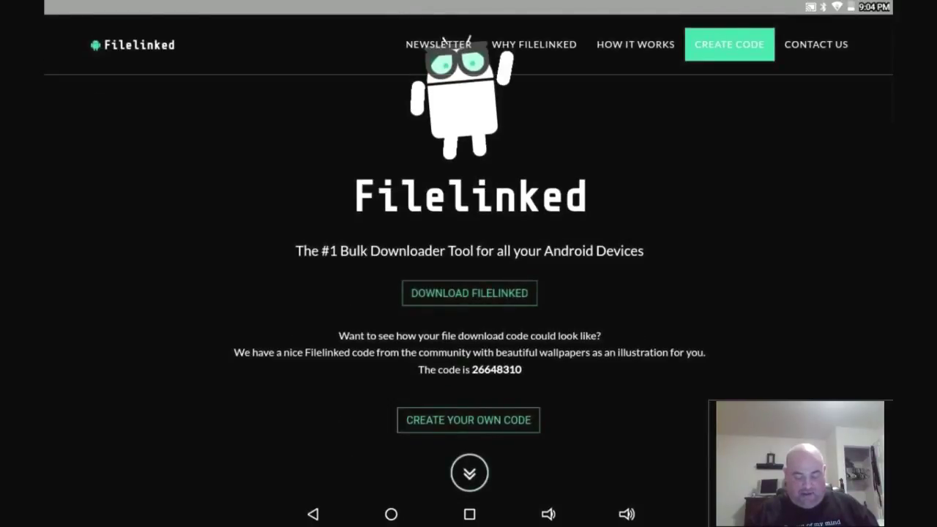
pyautogui.scroll(1, 469, 264)
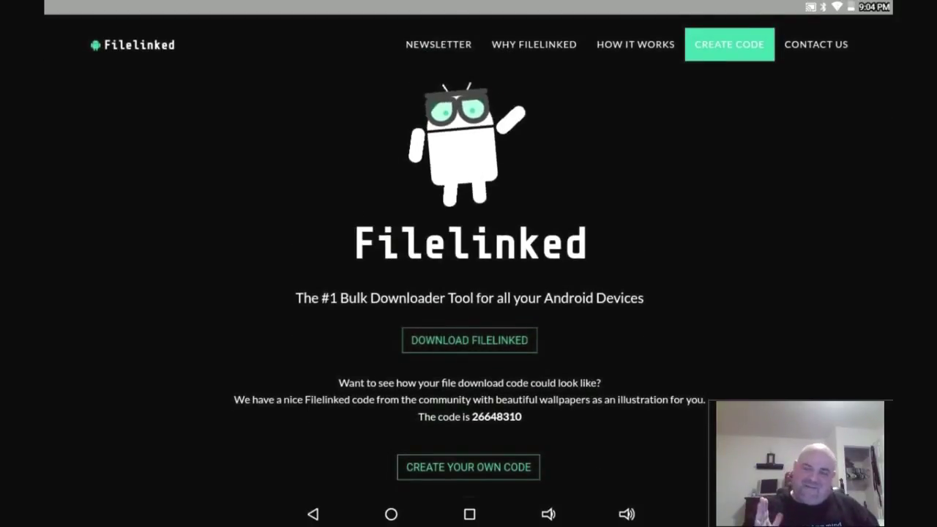
pyautogui.click(469, 514)
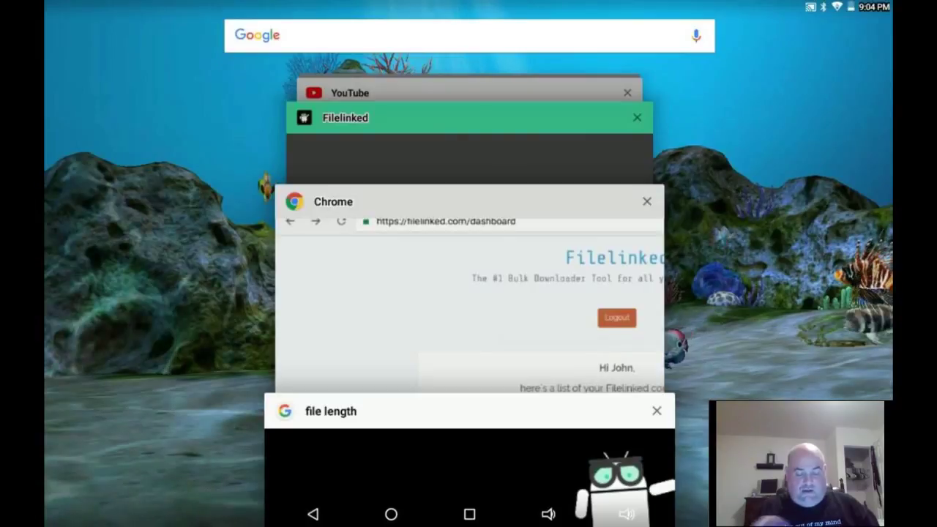
# Step: Bring the filelinked.com dashboard forward and review the APKs and Fire Stick configurations
pyautogui.click(469, 301)
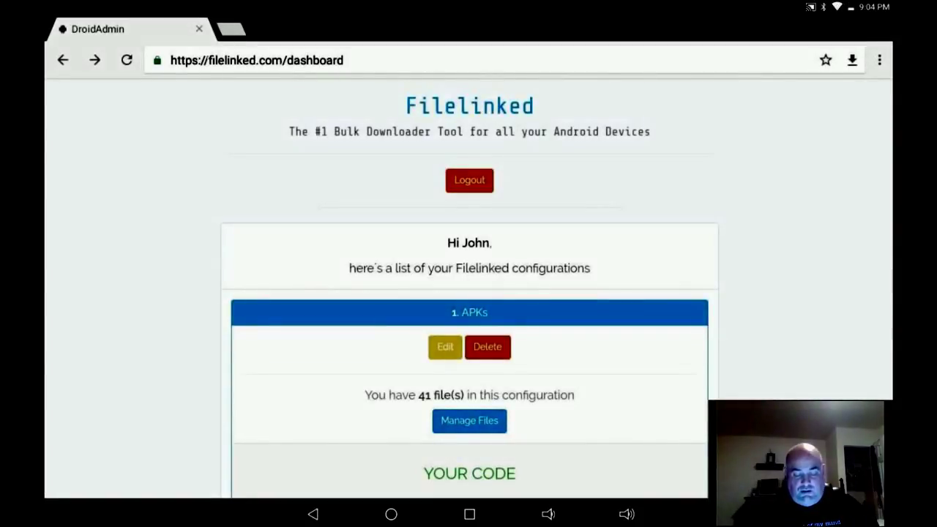
pyautogui.scroll(-2, 469, 293)
pyautogui.scroll(-3, 469, 292)
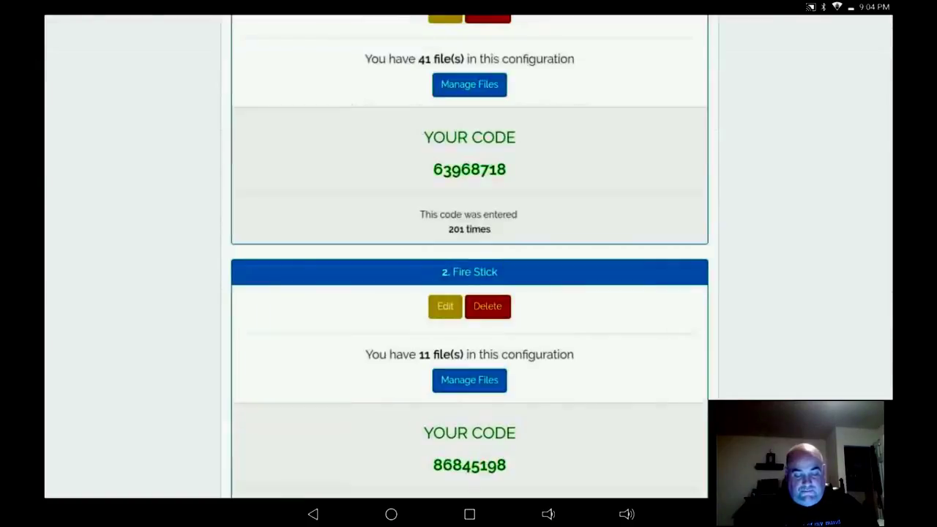
pyautogui.scroll(4, 468, 293)
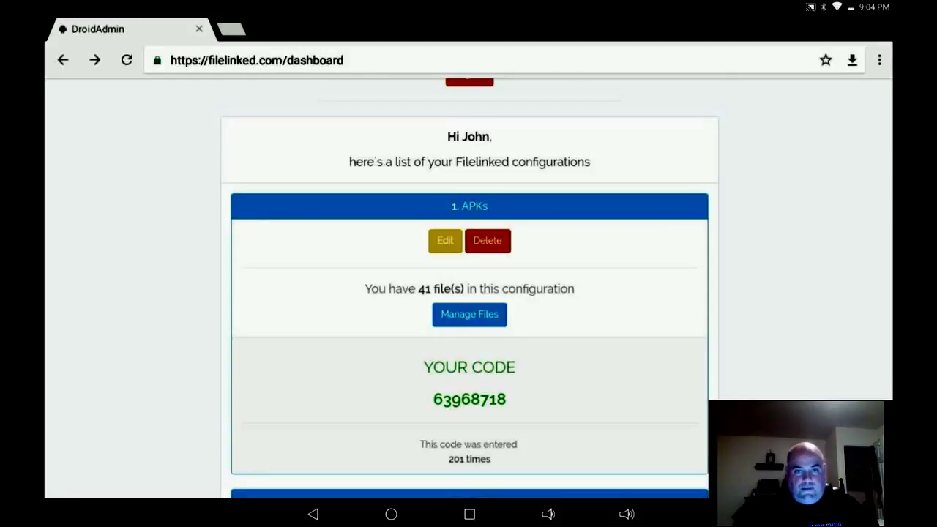
# Step: Open the APKs configuration's edit page, set PIN LOCK to Active, and review the PIN fields
pyautogui.click(445, 240)
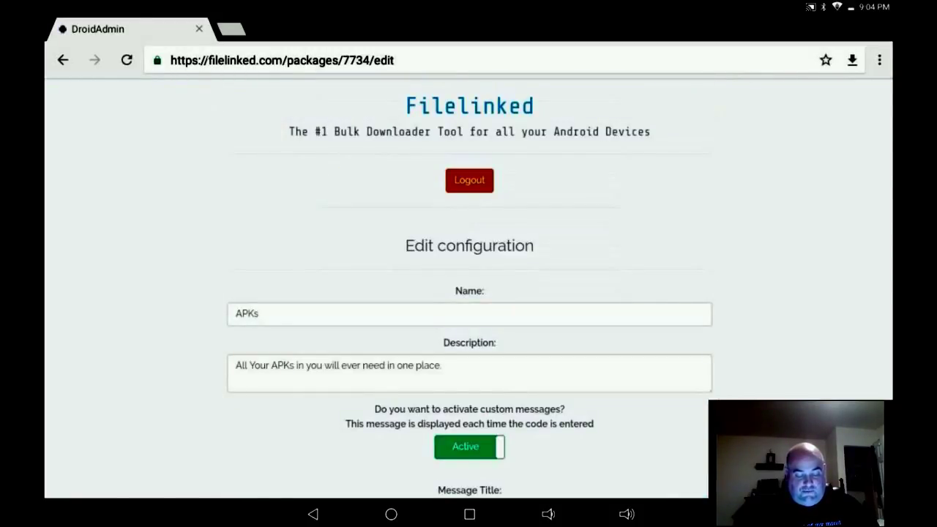
pyautogui.scroll(-3, 468, 293)
pyautogui.scroll(-2, 469, 293)
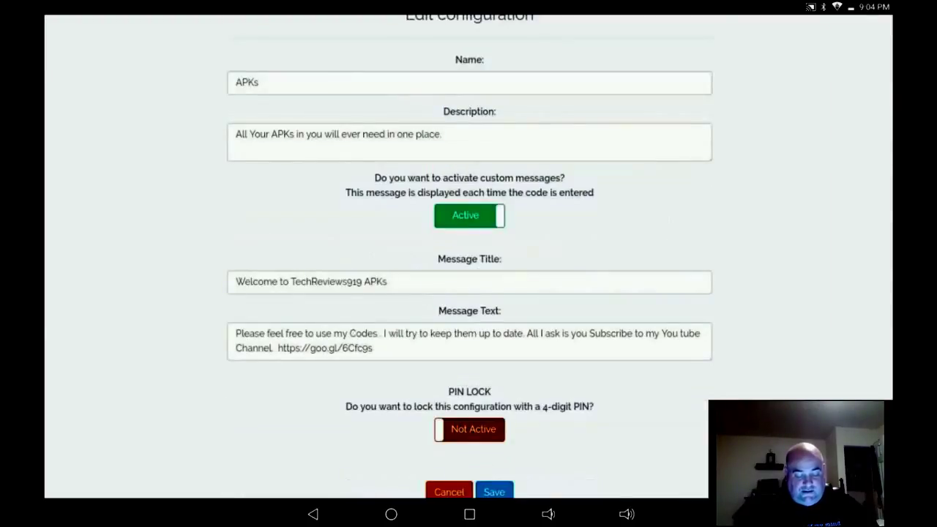
pyautogui.scroll(-2, 469, 293)
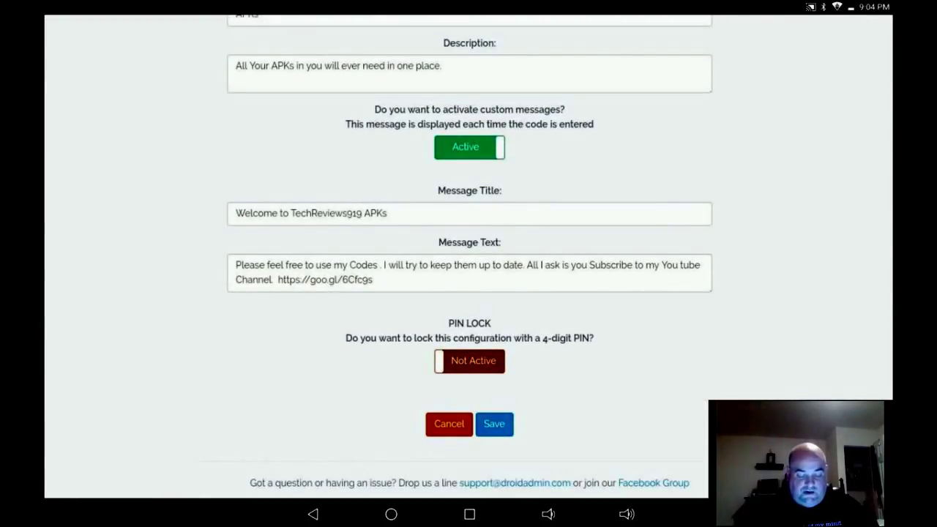
pyautogui.click(470, 361)
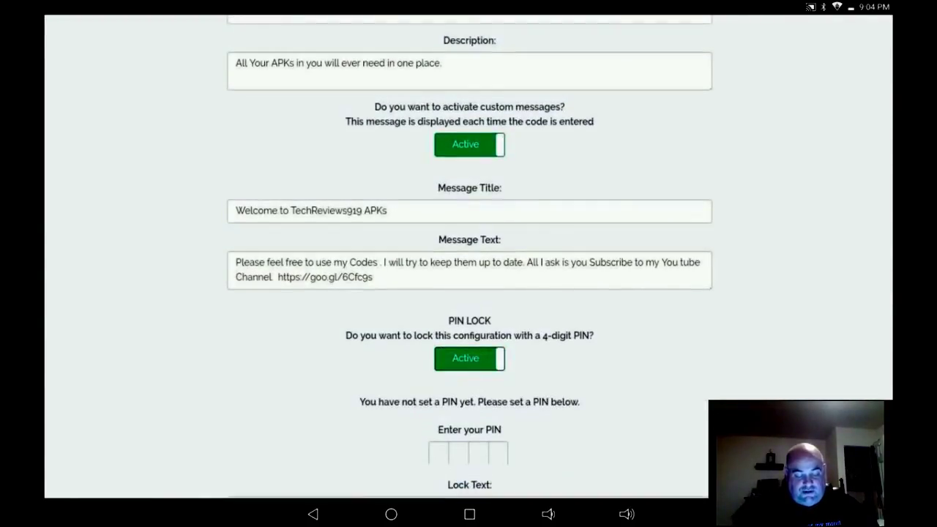
pyautogui.scroll(-5, 468, 293)
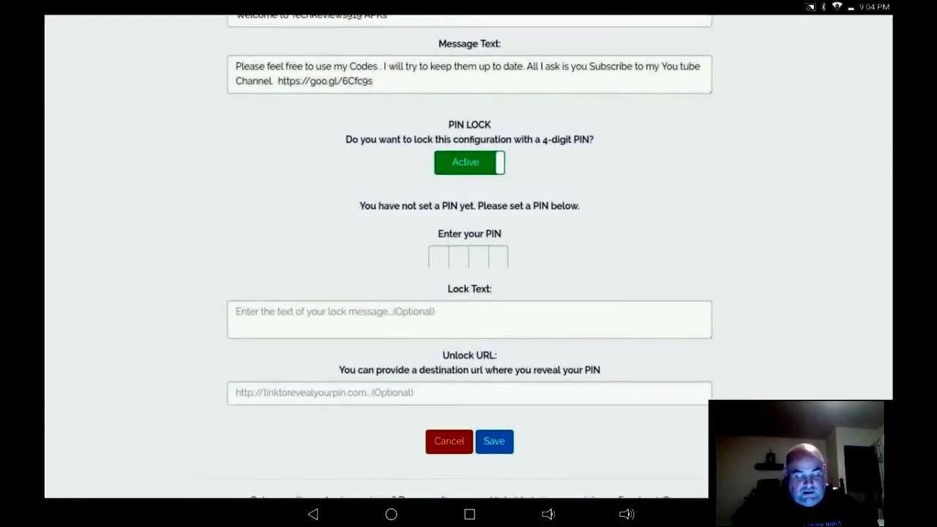
pyautogui.scroll(-1, 469, 256)
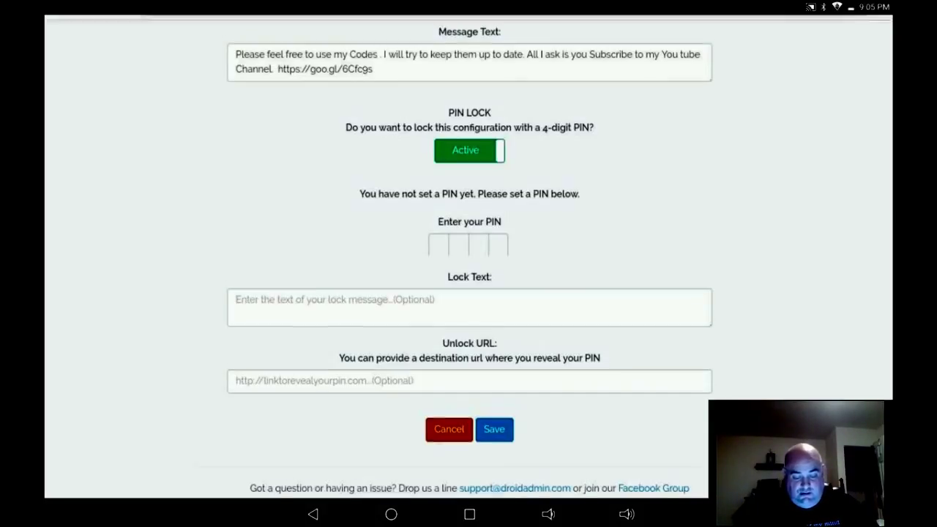
pyautogui.scroll(10, 468, 257)
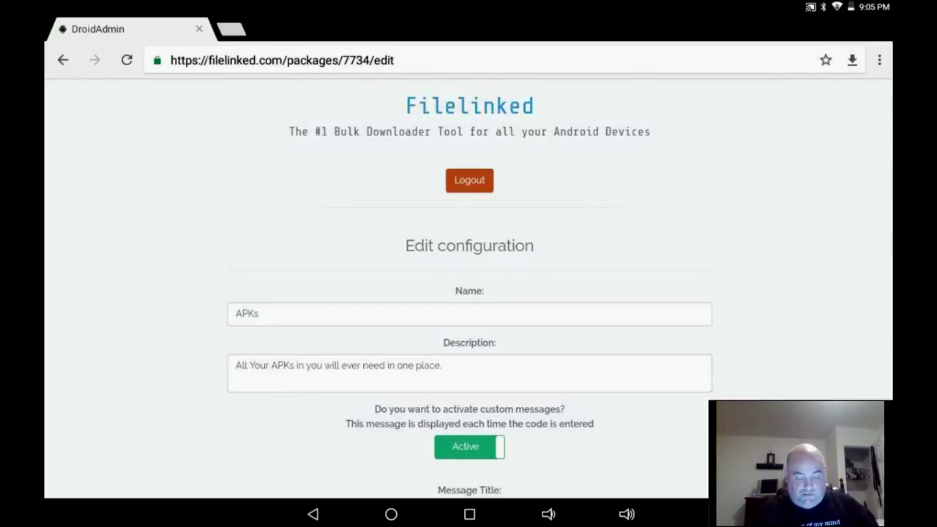
# Step: Switch to the Filelinked app and request its saved-codes history, raising the pro-feature notice
pyautogui.click(470, 514)
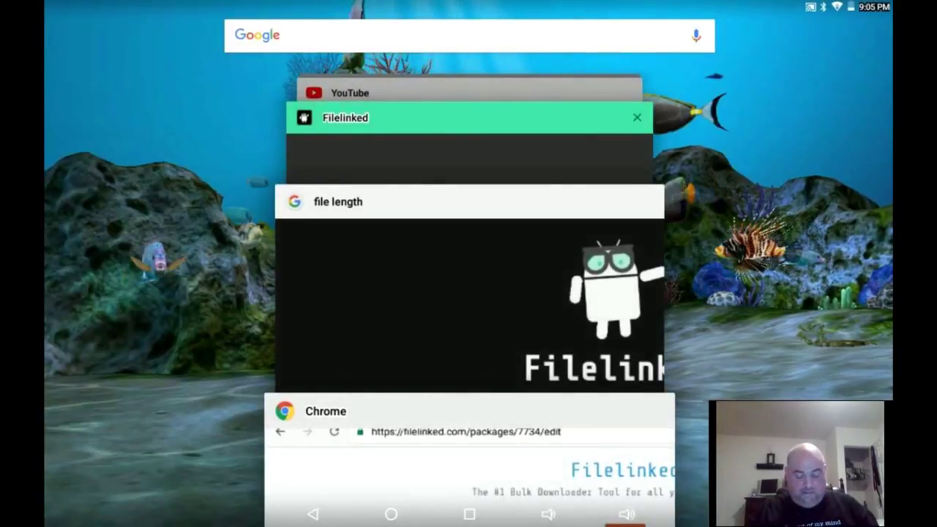
pyautogui.press('Return')
pyautogui.press('Return')
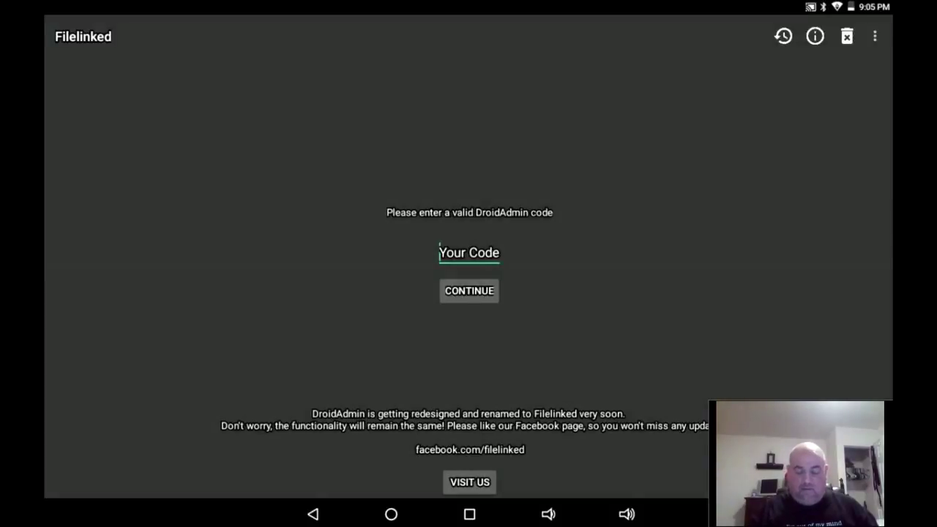
pyautogui.press('Up')
pyautogui.press('Return')
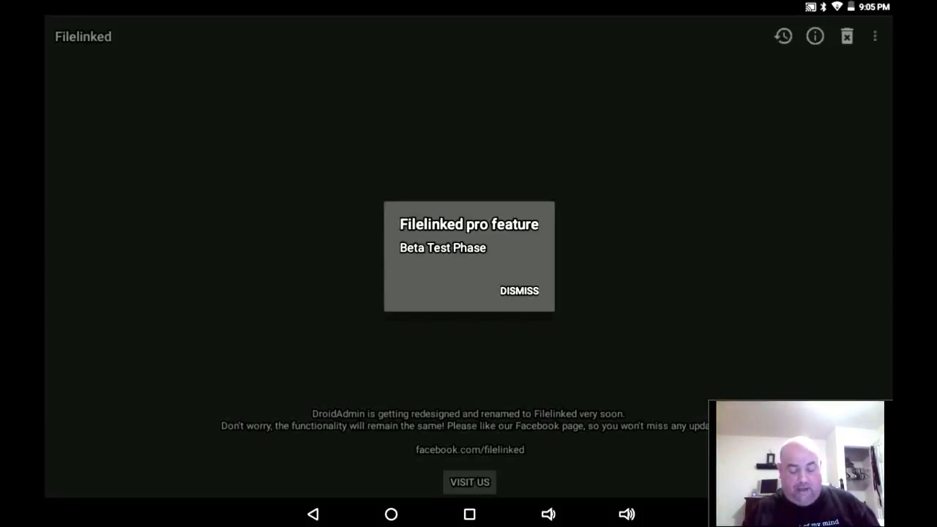
# Step: Dismiss the pro notice, view the My APKs and Fire Stick codes, then close the list
pyautogui.click(519, 290)
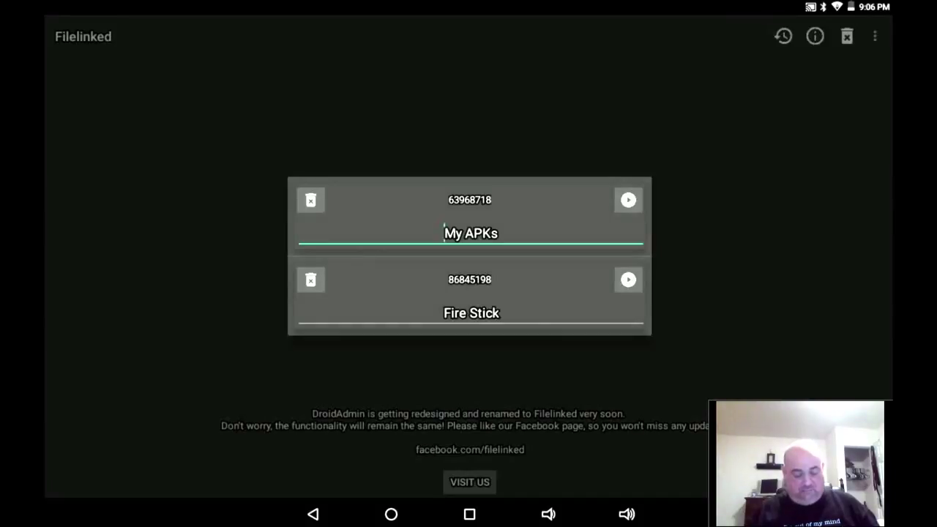
pyautogui.press('Escape')
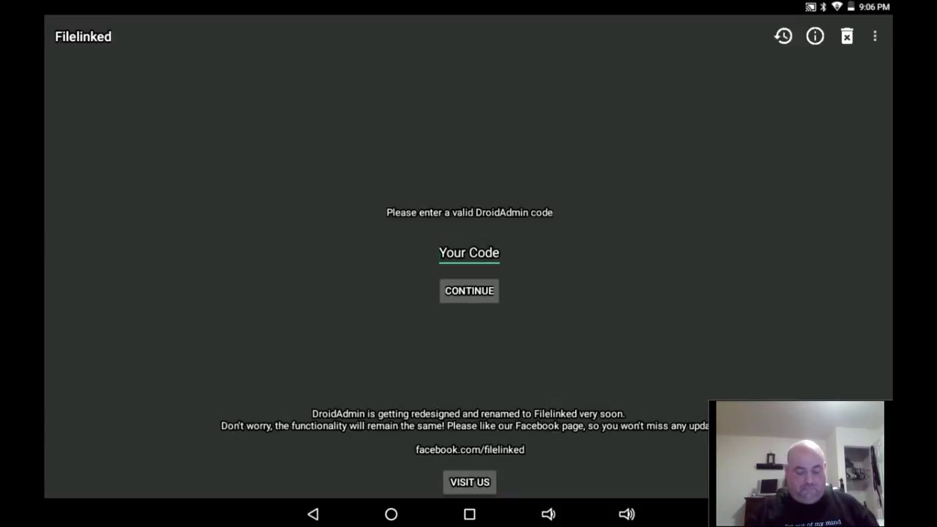
pyautogui.press('Return')
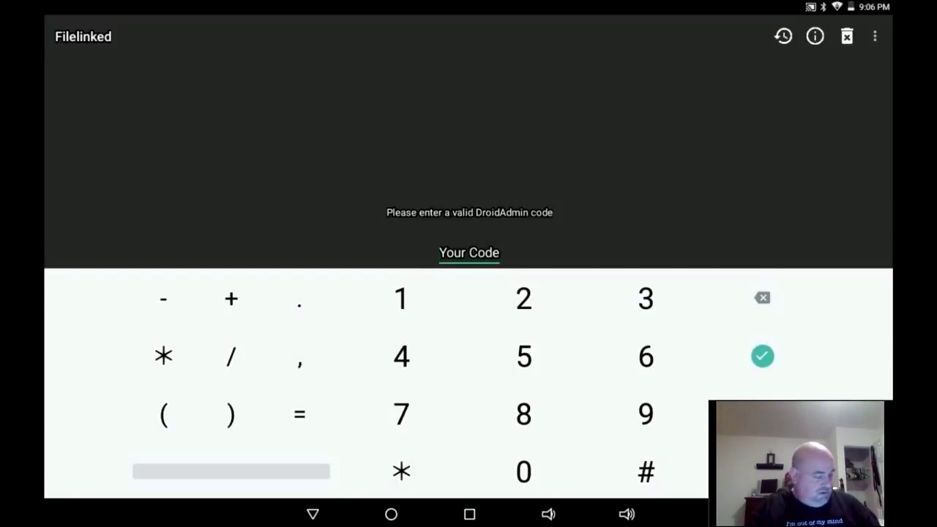
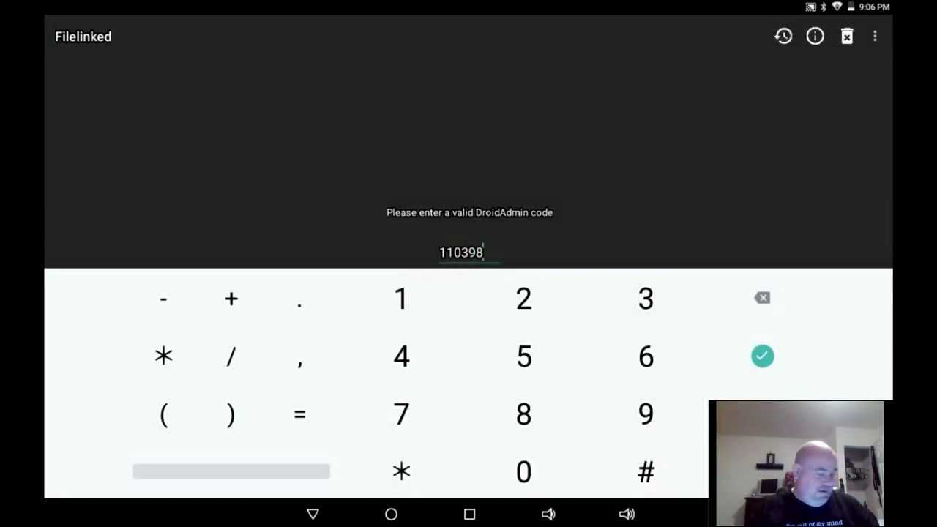
pyautogui.press('Return')
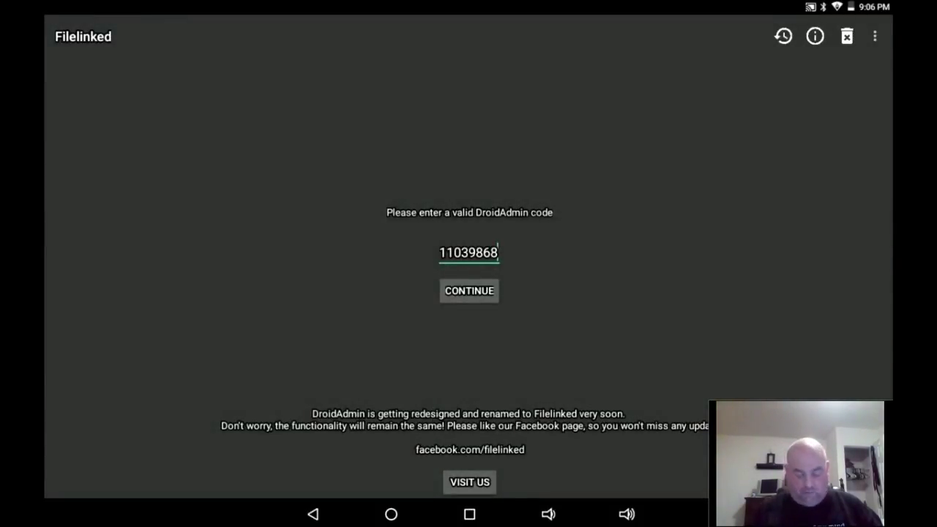
pyautogui.click(469, 291)
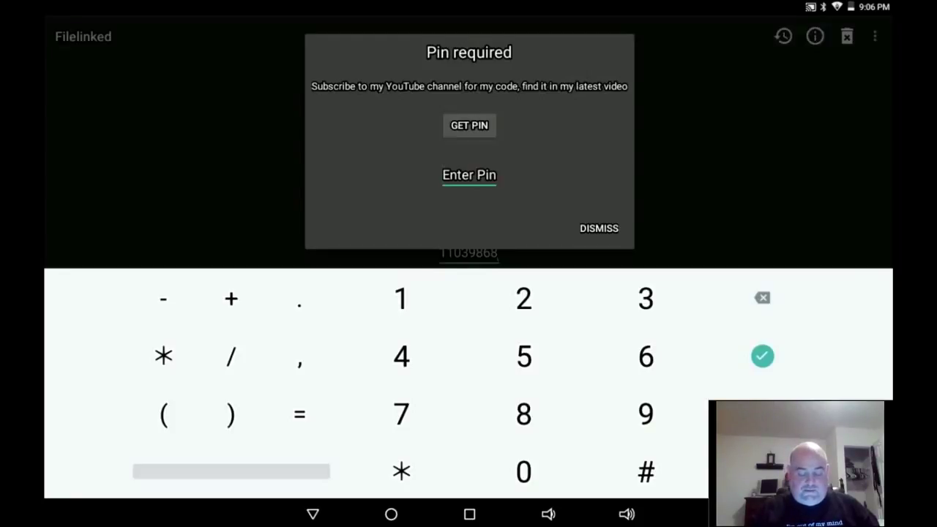
pyautogui.write('000')
pyautogui.press('Return')
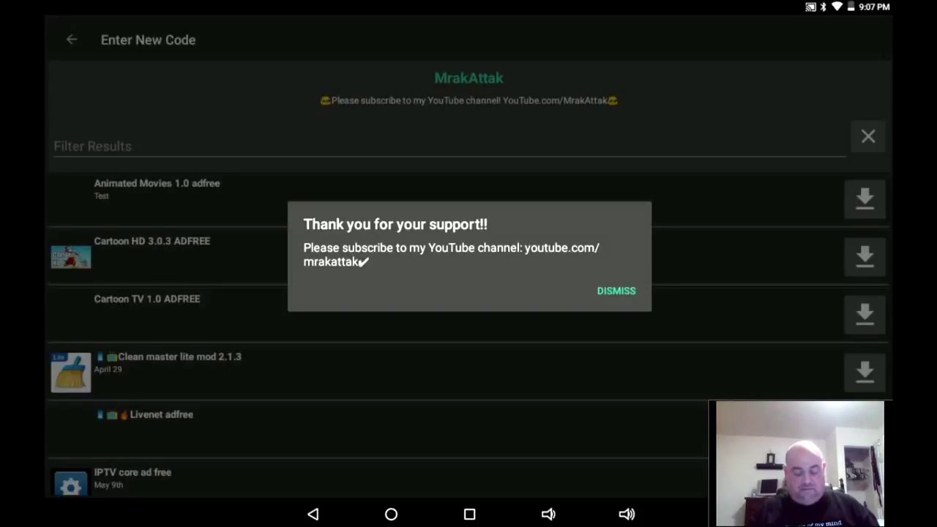
# Step: Close the thank-you message, discard the current code, and request the saved-codes history
pyautogui.click(616, 291)
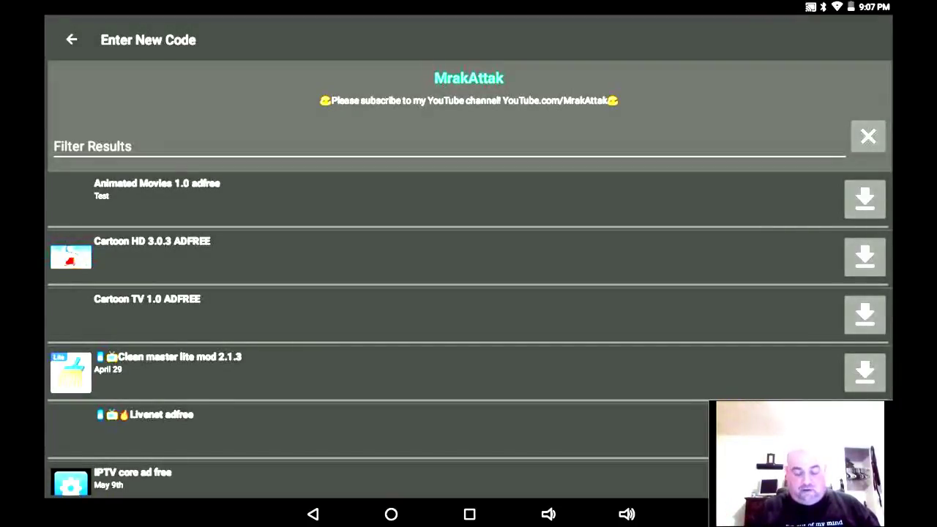
pyautogui.click(71, 39)
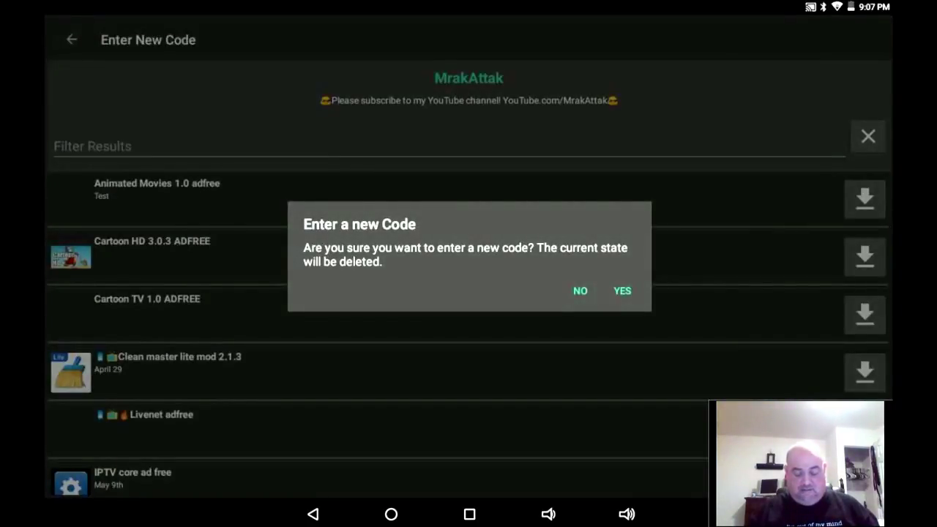
pyautogui.click(622, 290)
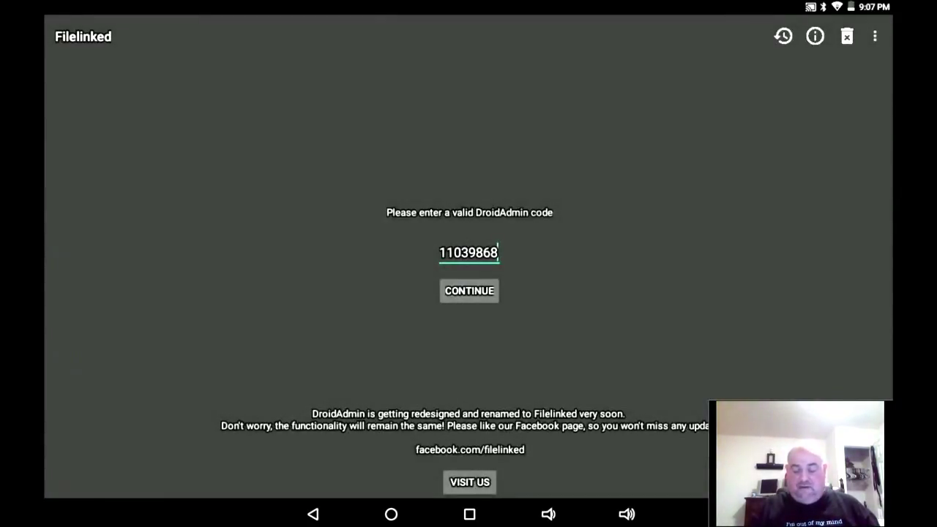
pyautogui.click(469, 291)
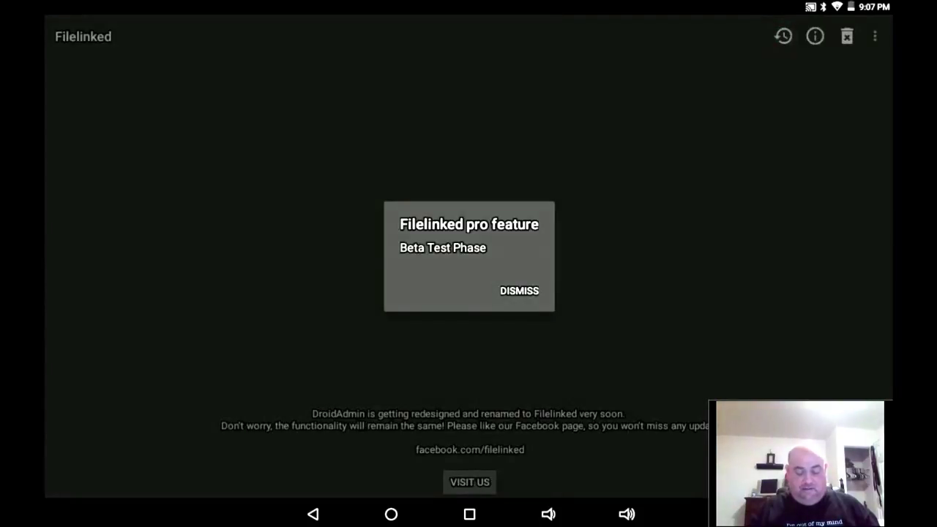
pyautogui.click(519, 291)
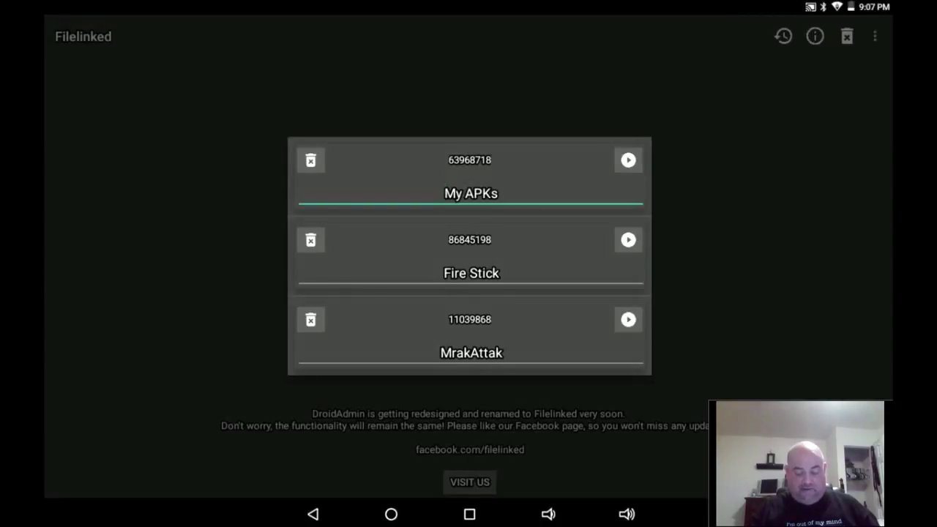
pyautogui.click(500, 353)
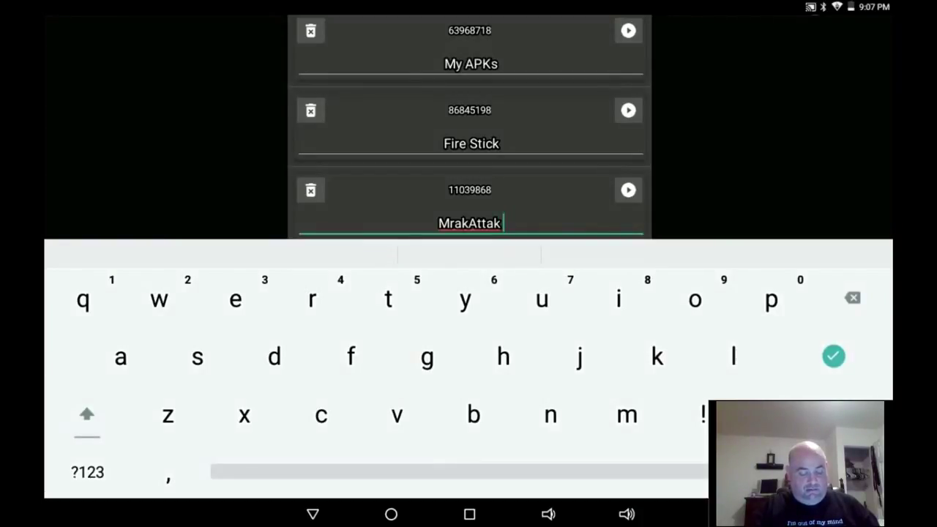
pyautogui.write('wee')
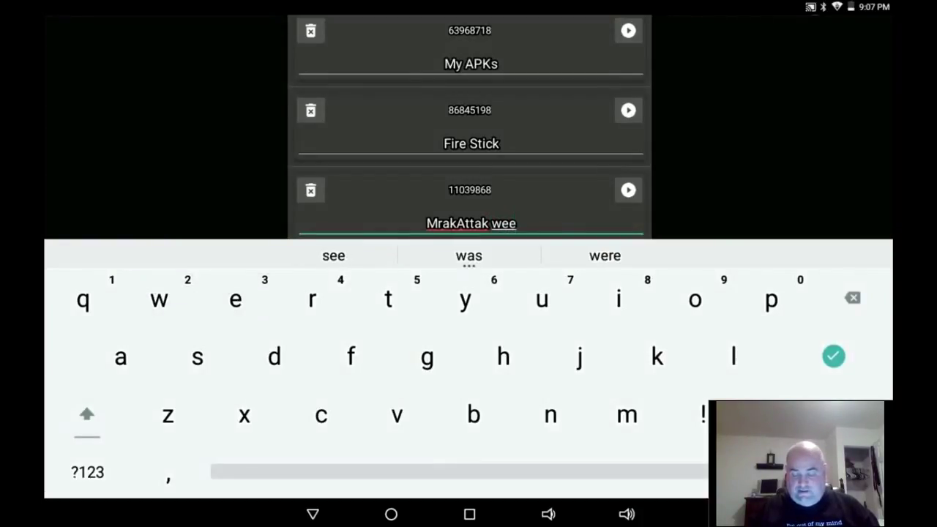
pyautogui.press('BackSpace')
pyautogui.press('BackSpace')
pyautogui.press('BackSpace')
pyautogui.press('BackSpace')
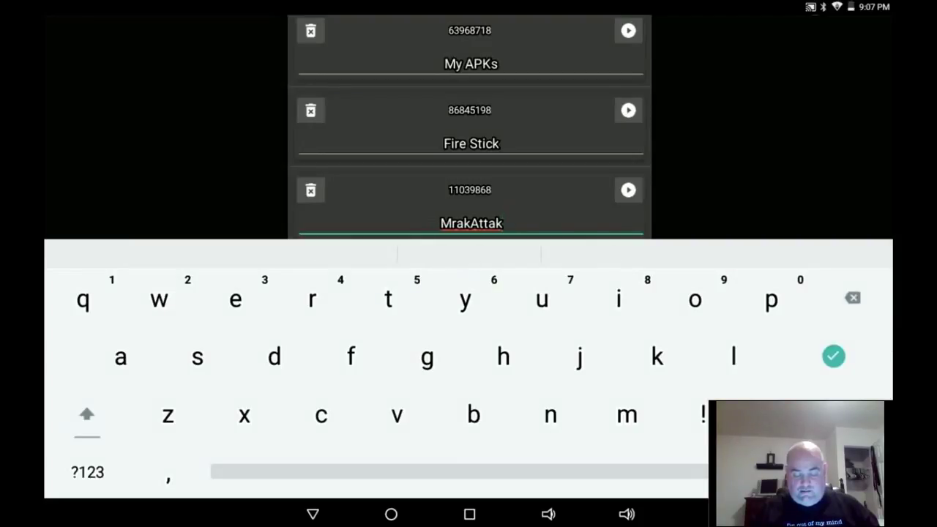
pyautogui.press('Return')
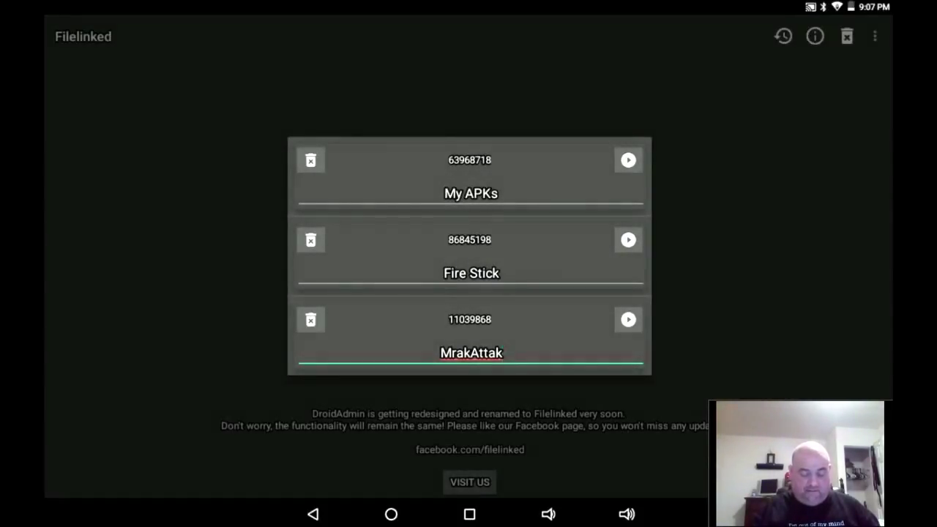
pyautogui.press('Escape')
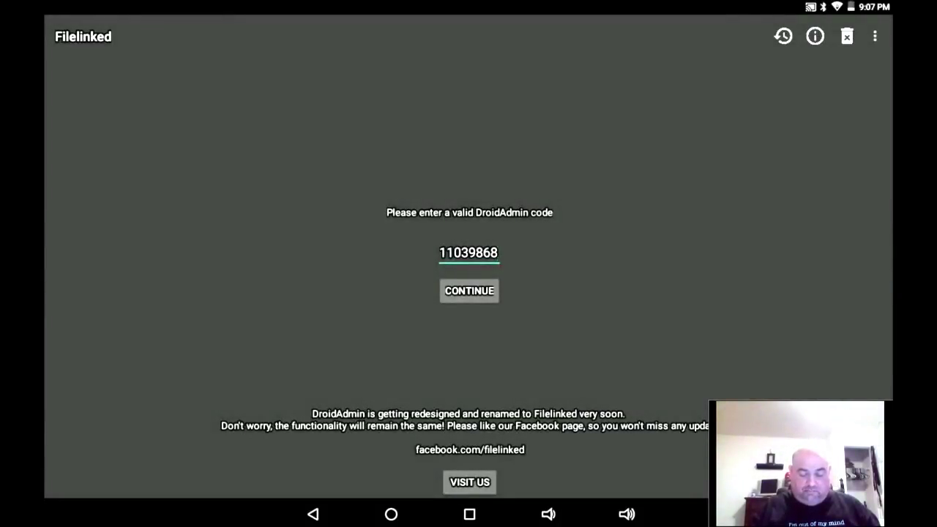
# Step: Get past the pro notice in the saved-codes history and load the My APKs code
pyautogui.press('Return')
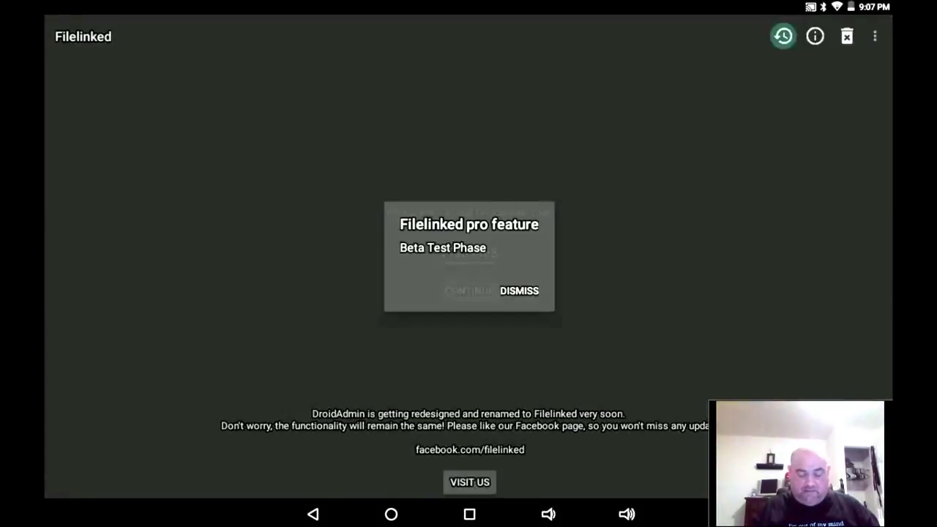
pyautogui.press('Return')
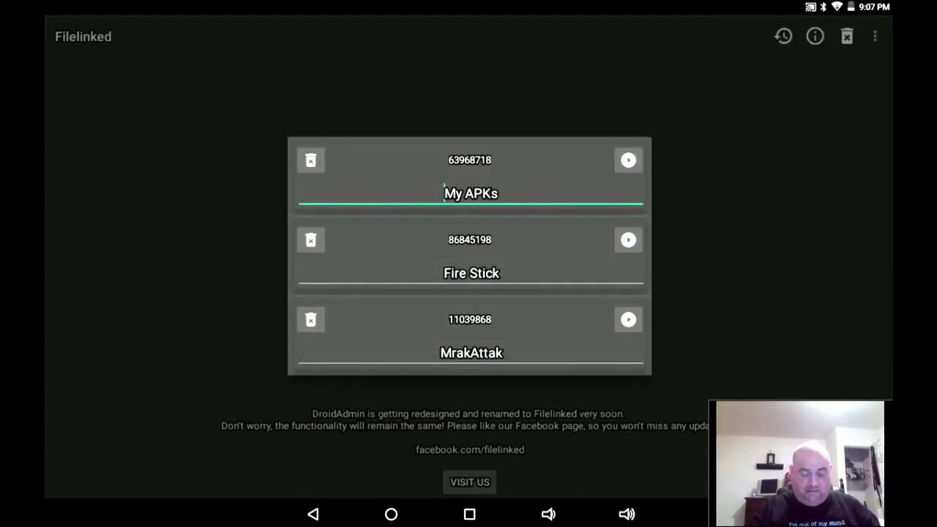
pyautogui.press('Return')
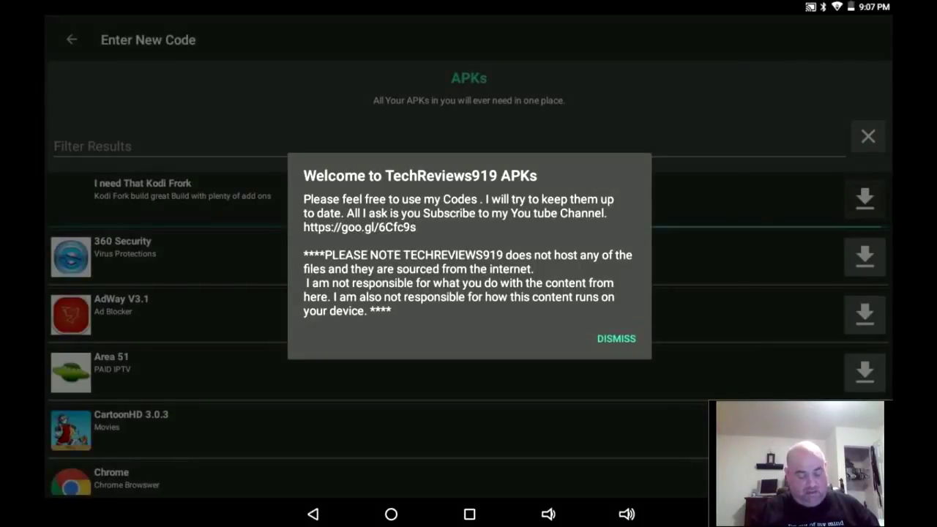
# Step: Dismiss the TechReviews919 welcome message to reveal Kodi Fork, 360 Security and other APKs
pyautogui.click(617, 338)
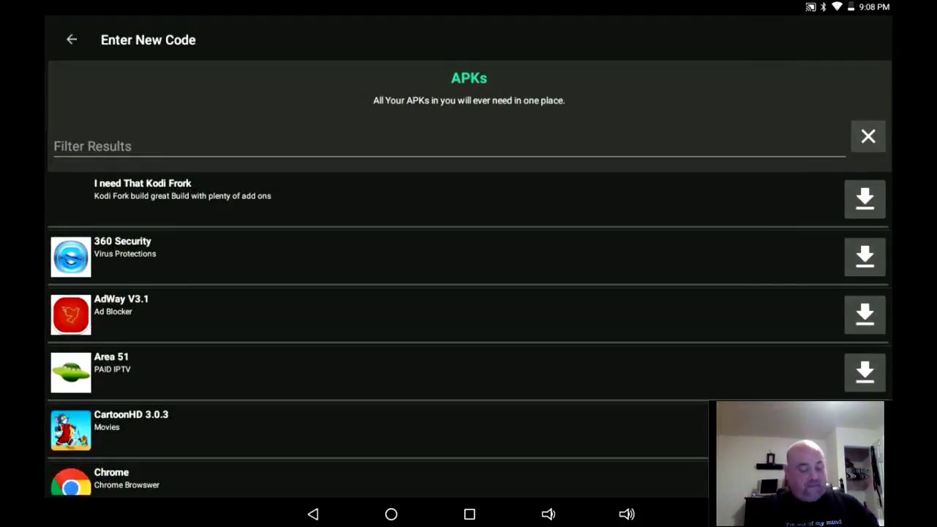
# Step: Filter the APKs list by the search term 'file'
pyautogui.click(439, 145)
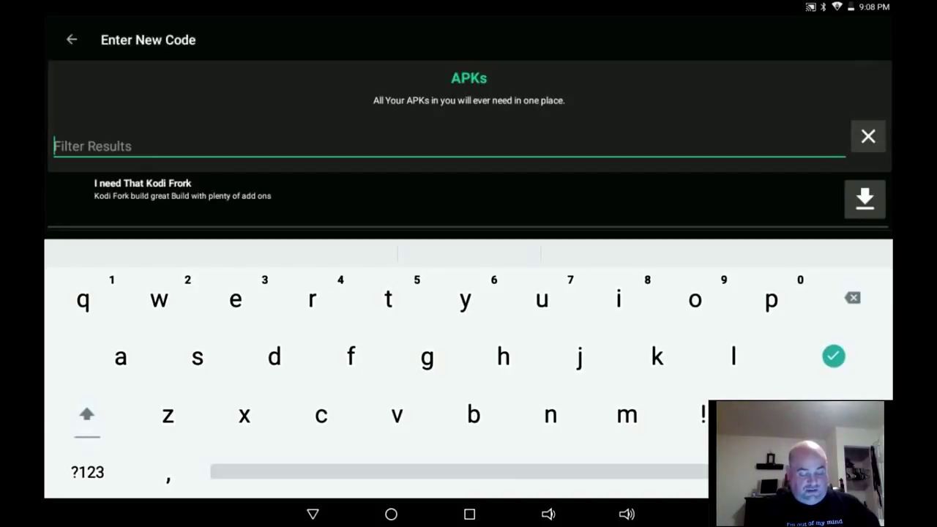
pyautogui.write('f')
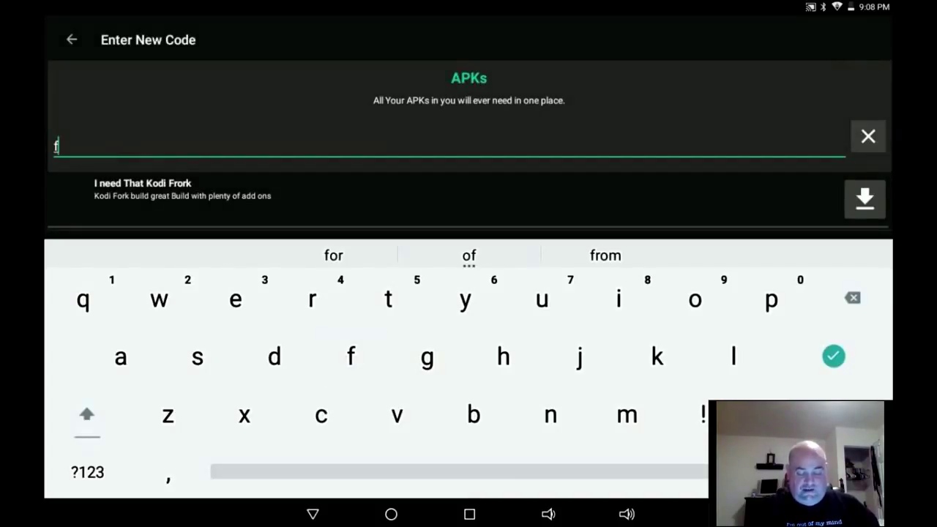
pyautogui.write('ile')
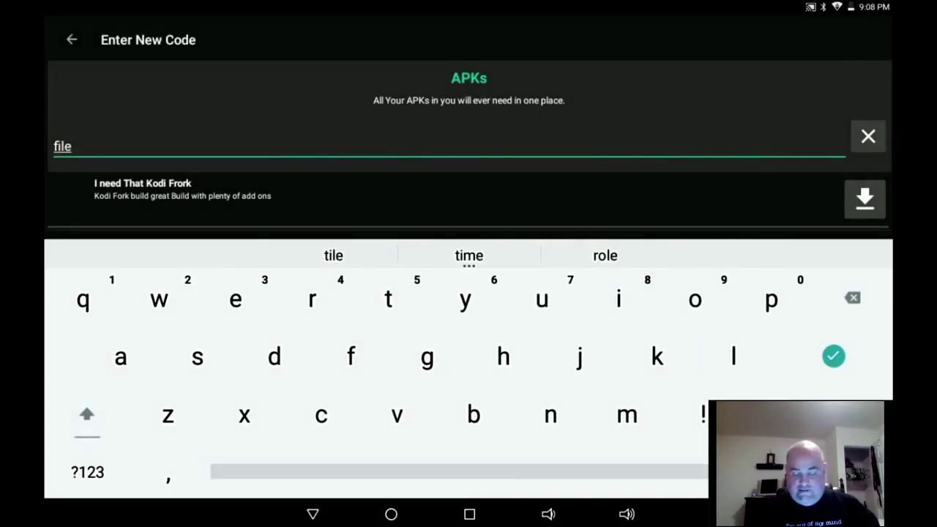
pyautogui.press('Return')
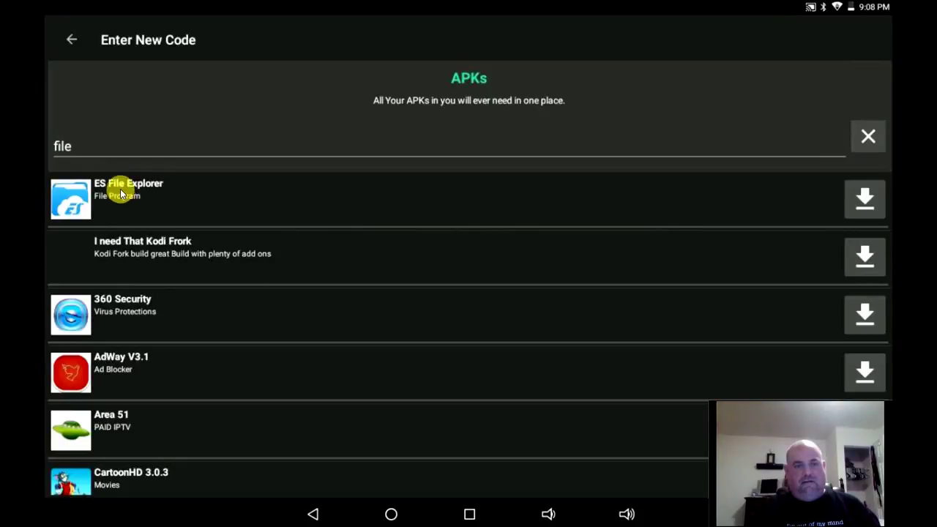
# Step: Replace the filter with 'live' so Exodus Live and LiveNet TV top the list
pyautogui.click(120, 150)
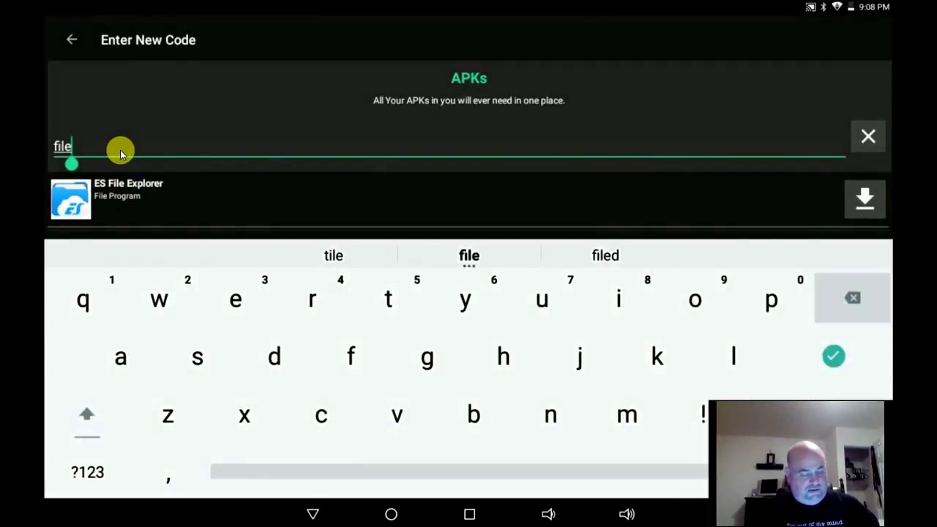
pyautogui.press('BackSpace')
pyautogui.press('BackSpace')
pyautogui.press('BackSpace')
pyautogui.write('live')
pyautogui.press('Return')
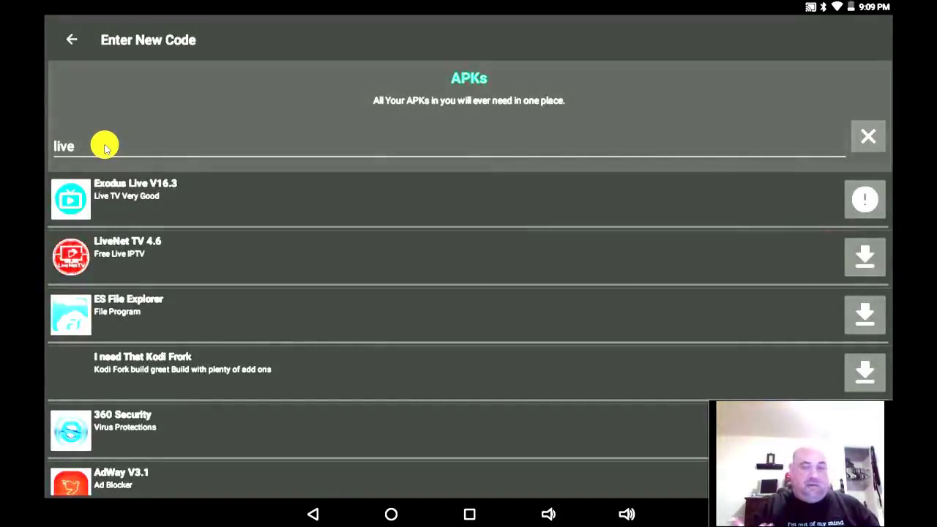
# Step: Leave the APKs list for the code-entry screen, discarding the current code, then show recent apps
pyautogui.press('Escape')
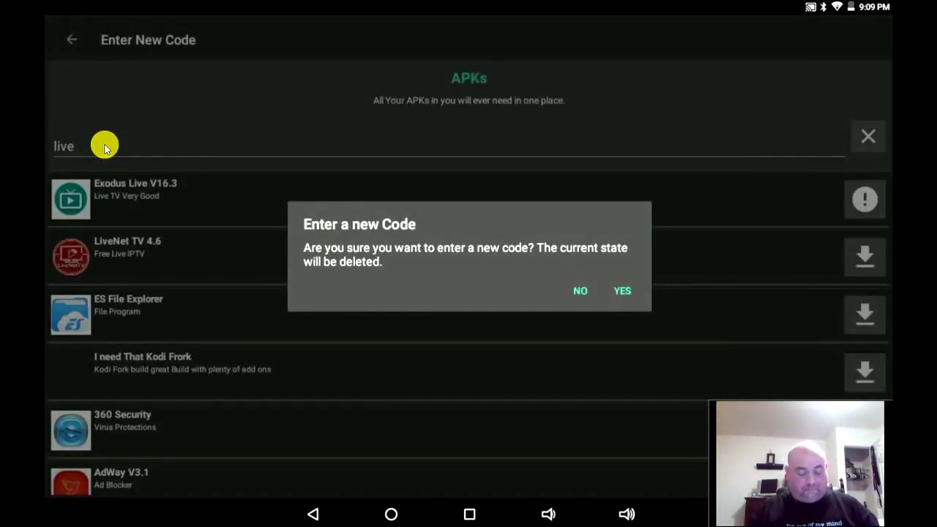
pyautogui.press('Return')
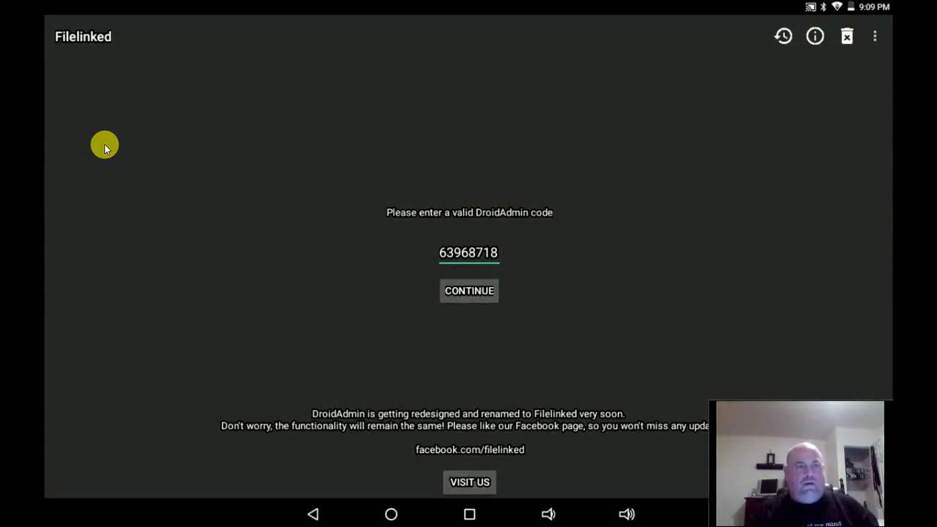
pyautogui.hotkey('alt', 'Tab')
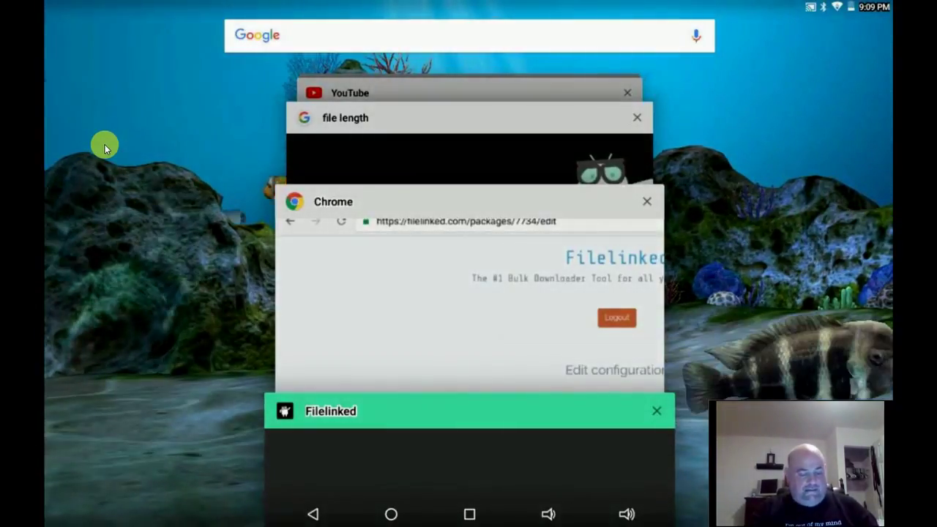
# Step: Switch from the recent-apps overview to YouTube full screen
pyautogui.press('Up')
pyautogui.press('Return')
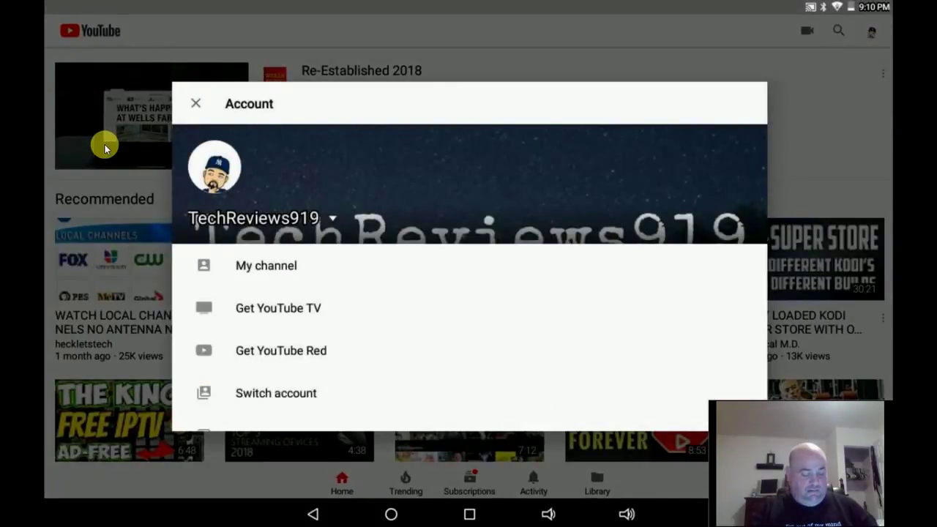
# Step: Go to the signed-in account's own YouTube channel page via My channel
pyautogui.press('Return')
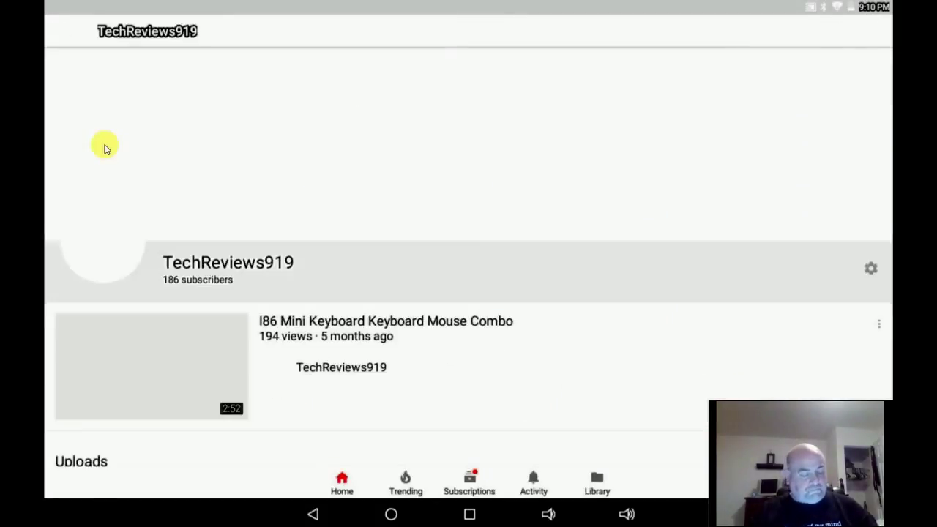